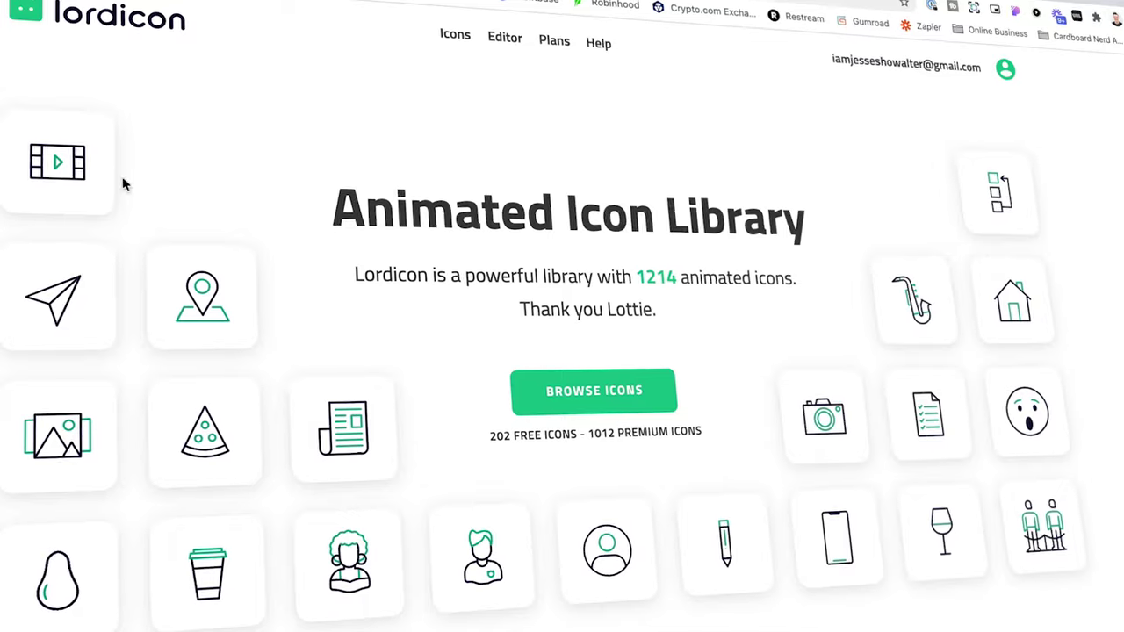
Open the Lordicon Icons library to browse the General category of animated icons
left_click(454, 37)
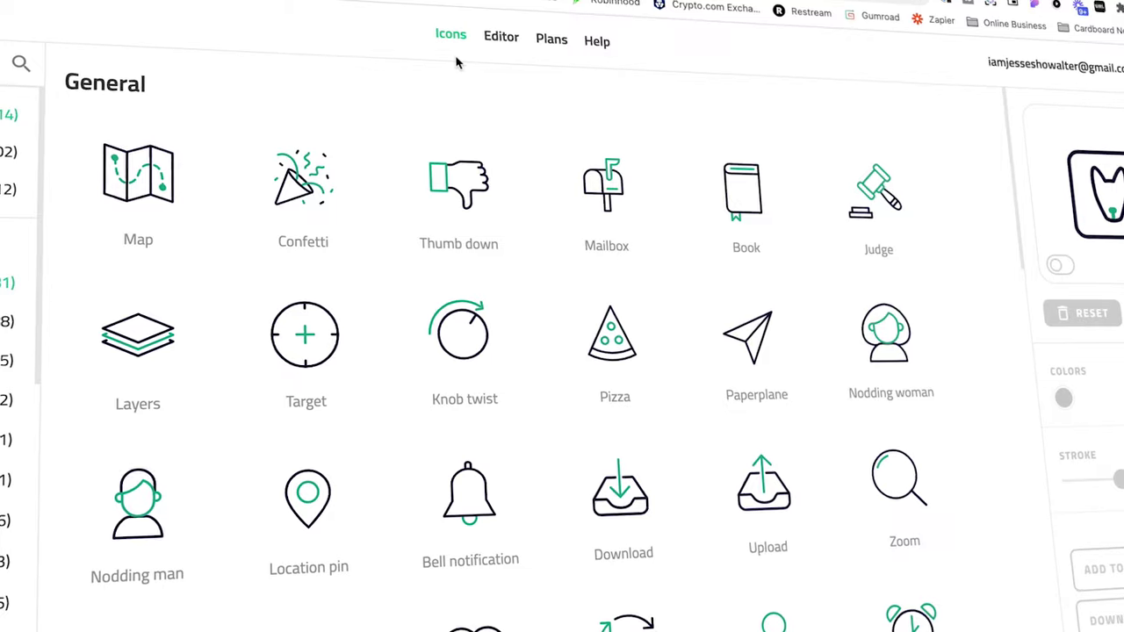
Open the Confetti icon's editor and make its secondary accent colour purple
left_click(303, 219)
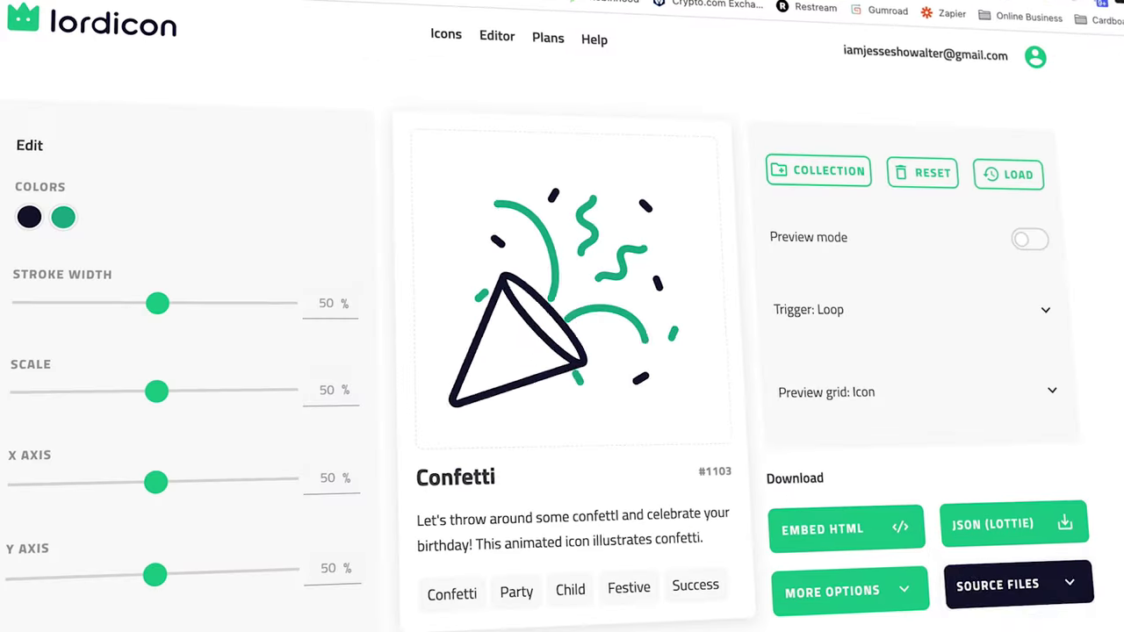
left_click(62, 220)
left_click(111, 356)
left_click(413, 271)
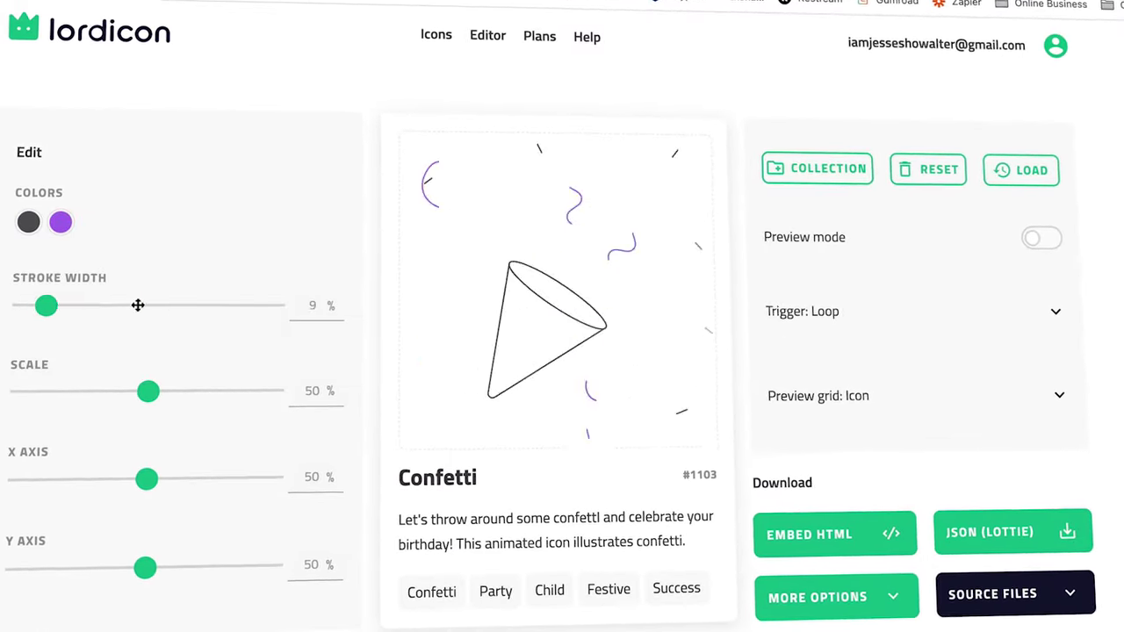
Change the animation trigger setting and set the preview grid to Icon
left_click(1054, 314)
scroll(1054, 351, "down", 5)
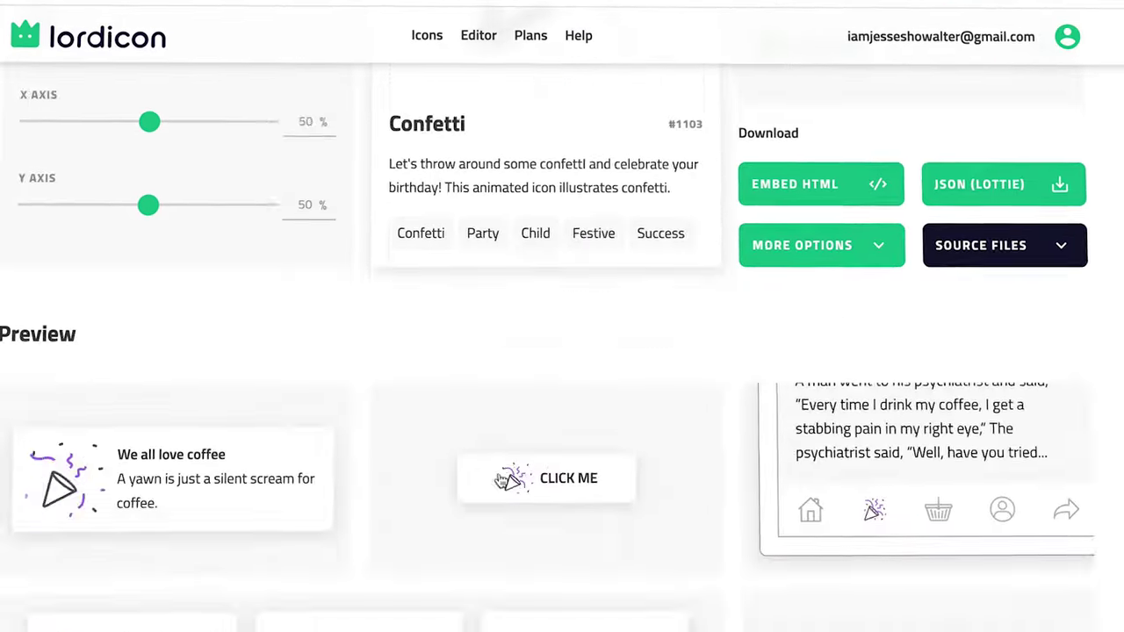
scroll(607, 534, "up", 3)
scroll(351, 439, "down", 6)
scroll(562, 351, "up", 5)
left_click(808, 299)
left_click(807, 359)
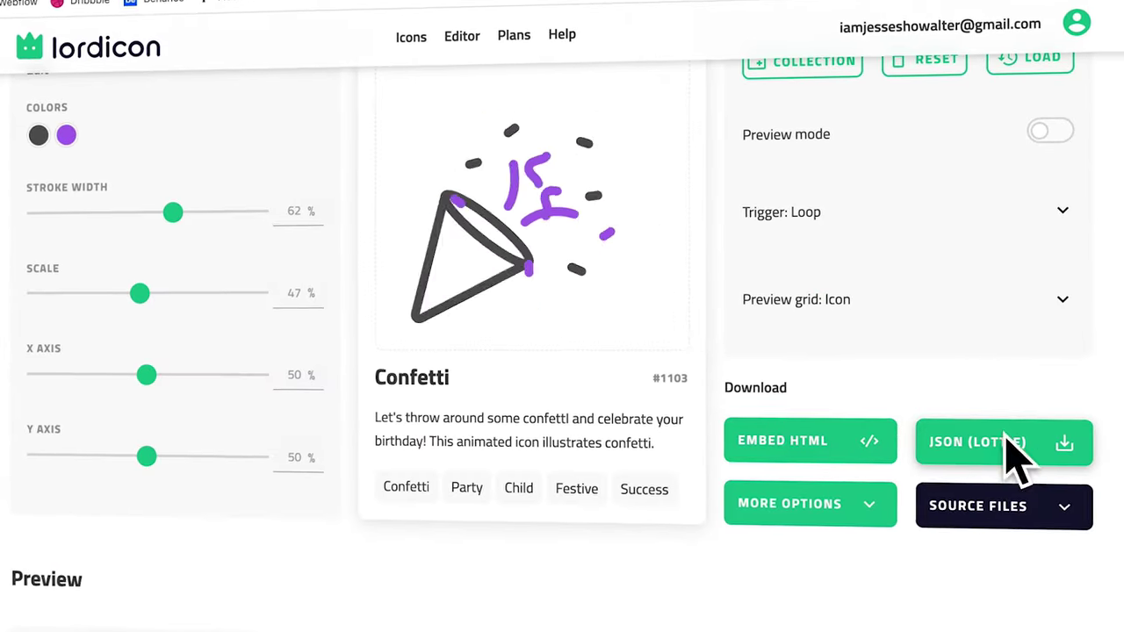
Show the web embed HTML and select its script and lord-icon code lines
left_click(802, 441)
left_click_drag(727, 392, 325, 392)
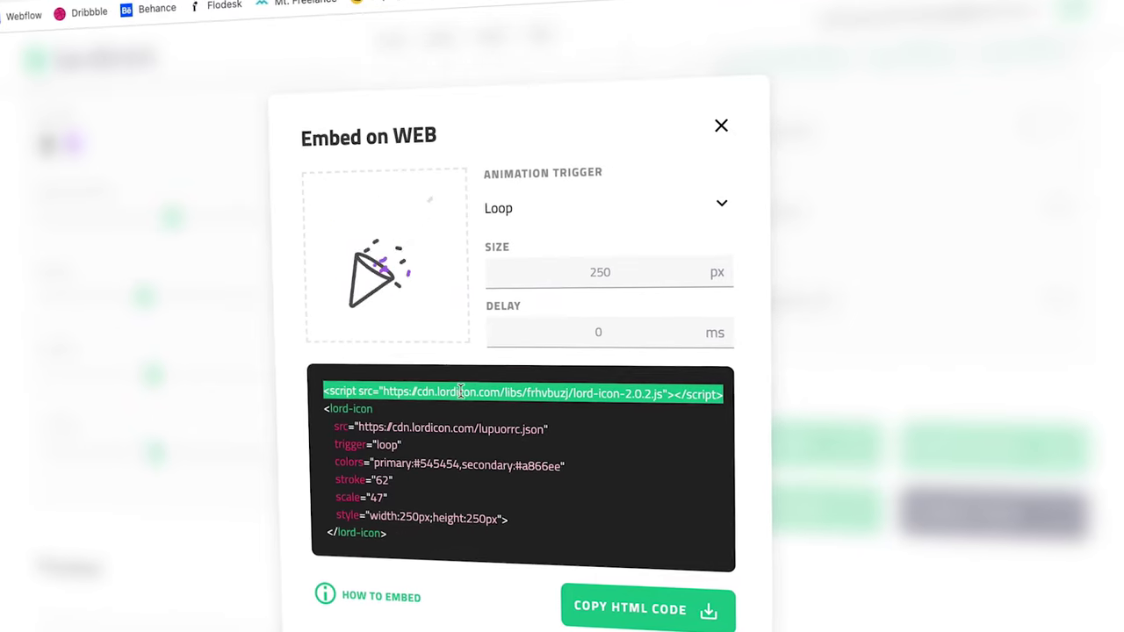
left_click(367, 461)
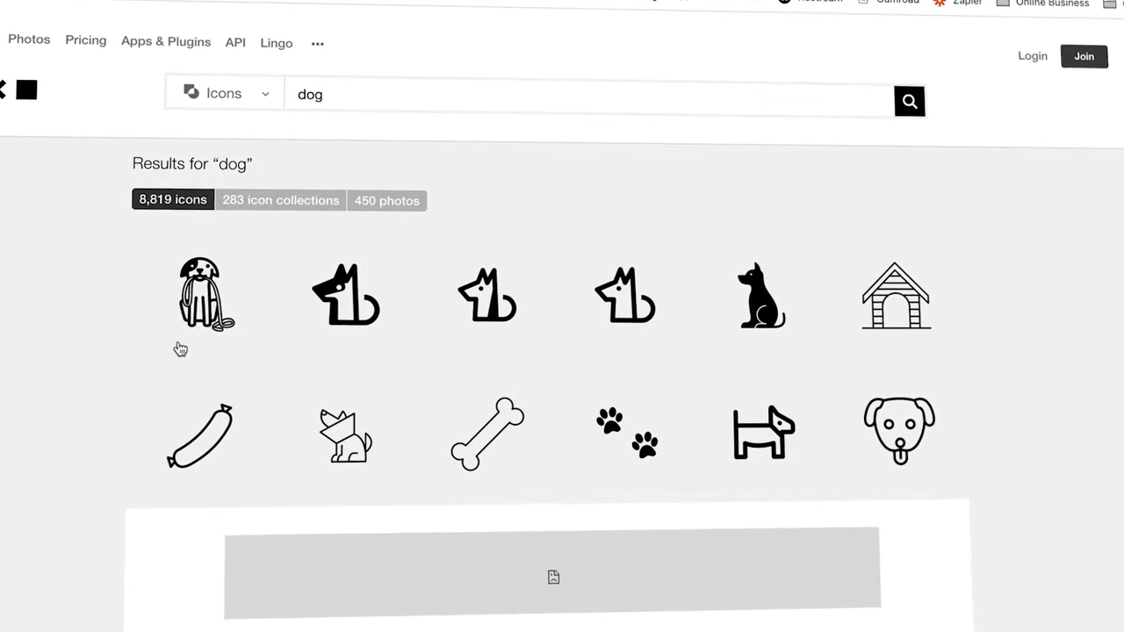
Open a dog icon's details in Noun Project and choose Get this icon
left_click(617, 303)
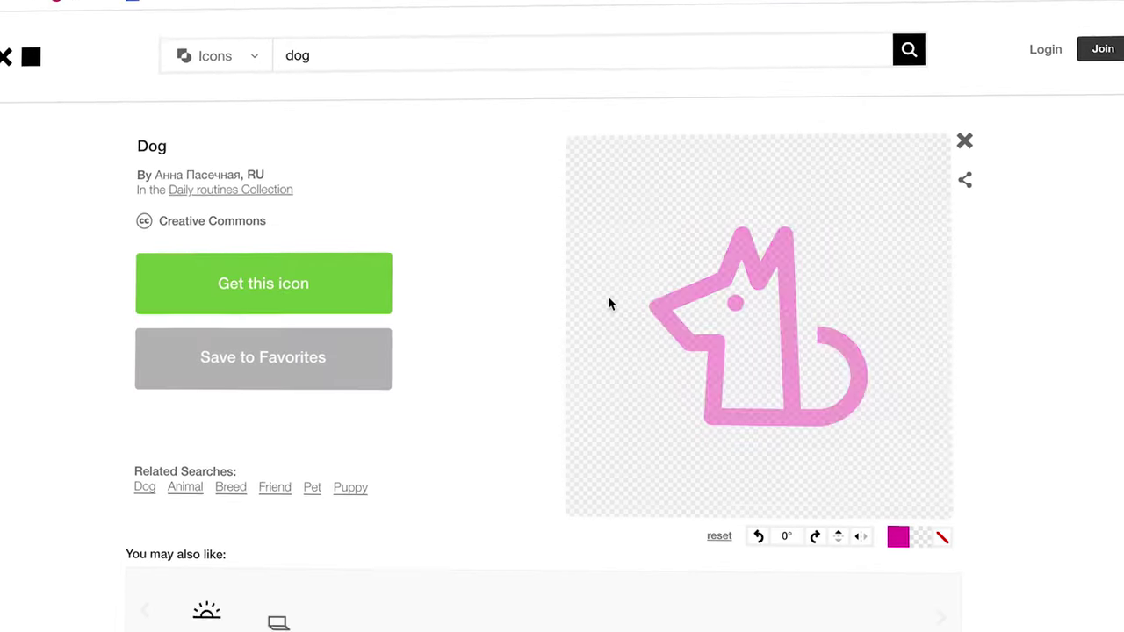
left_click(271, 283)
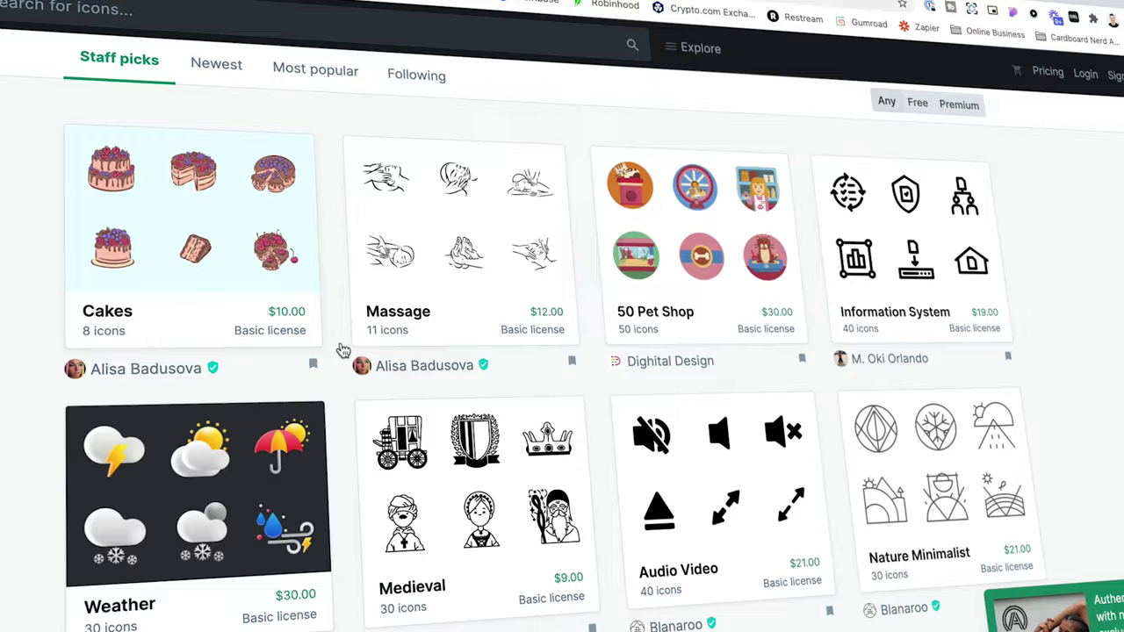
Scroll the Staff picks grid and open the Nature Minimalist icon set
scroll(945, 301, "down", 2)
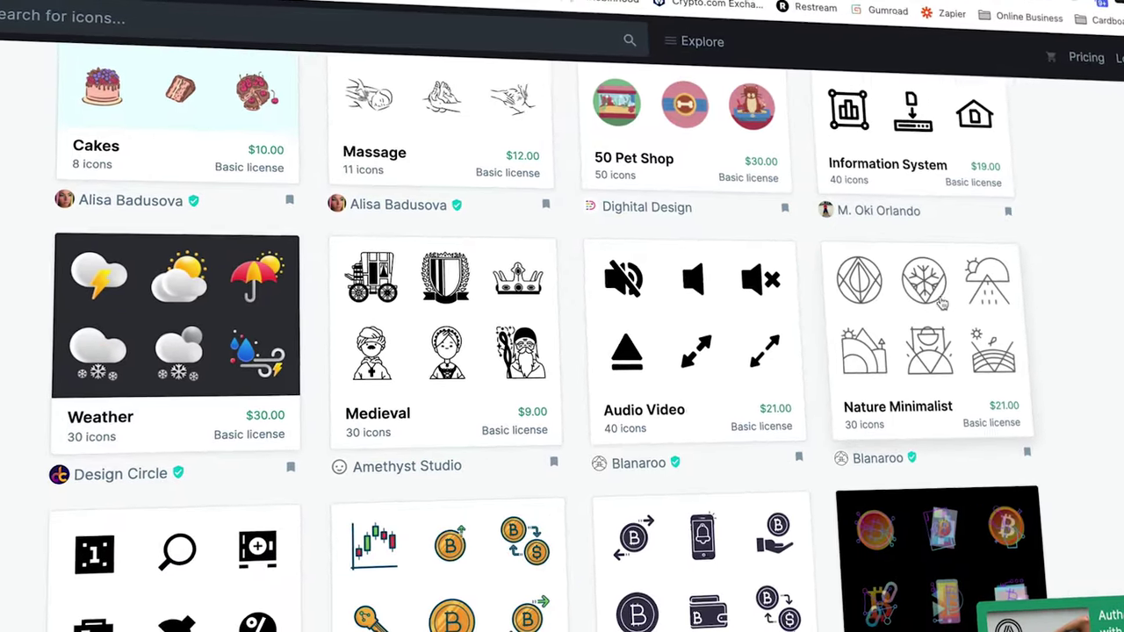
left_click(945, 301)
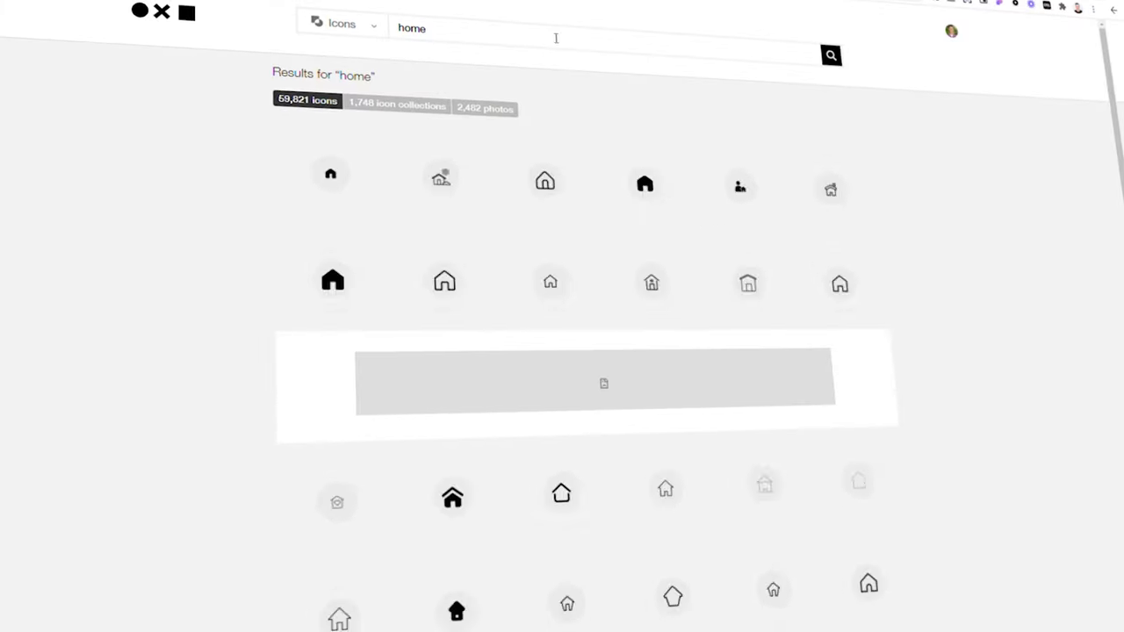
Open a house outline icon, then the related paper-plane message icon's details
scroll(929, 388, "down", 5)
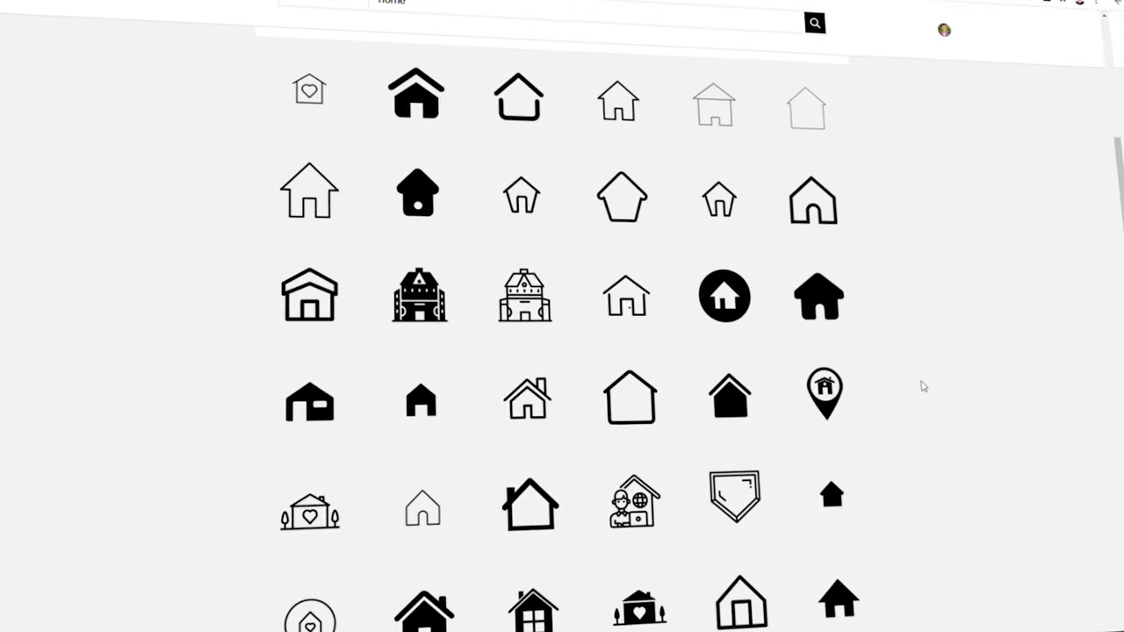
left_click(802, 107)
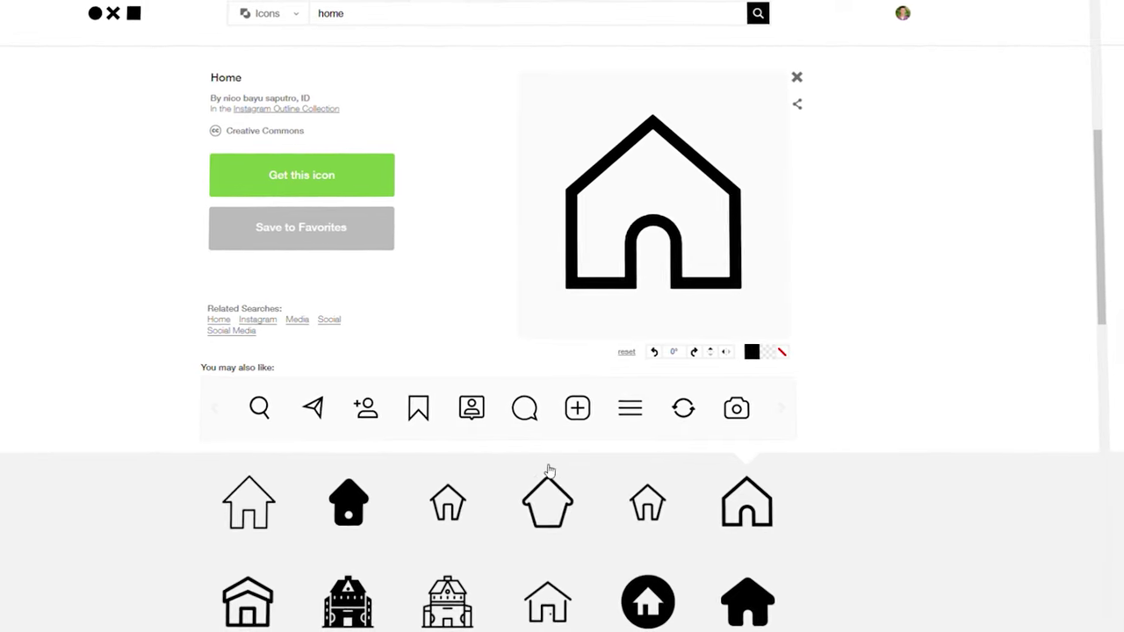
left_click(308, 406)
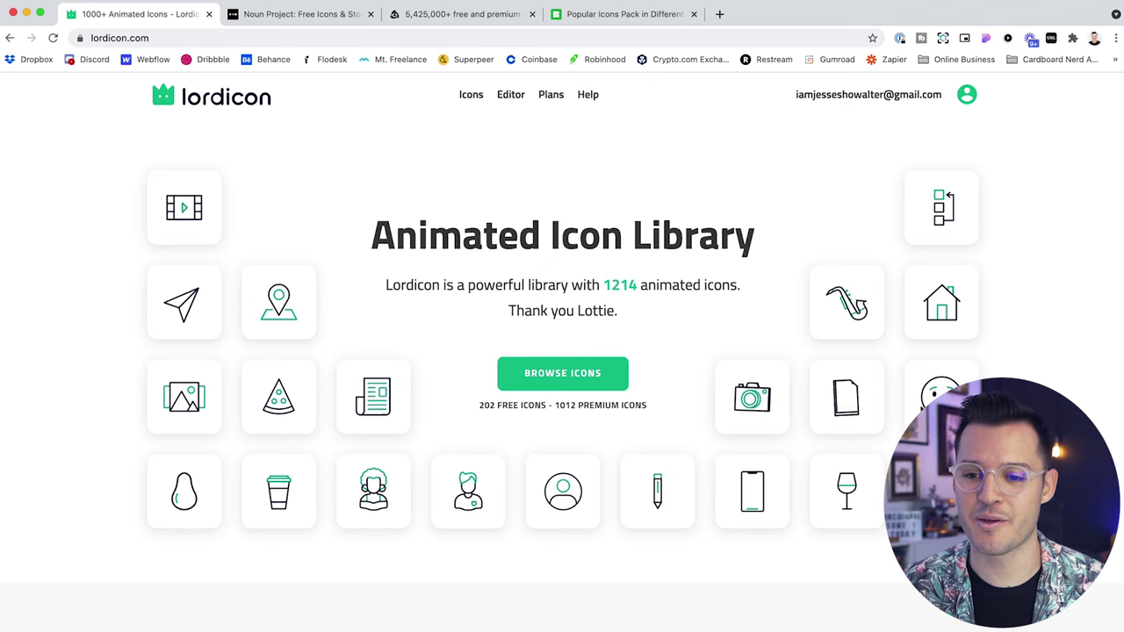
Go back to the icon library, open Confetti, and start adjusting its primary colour
left_click(473, 95)
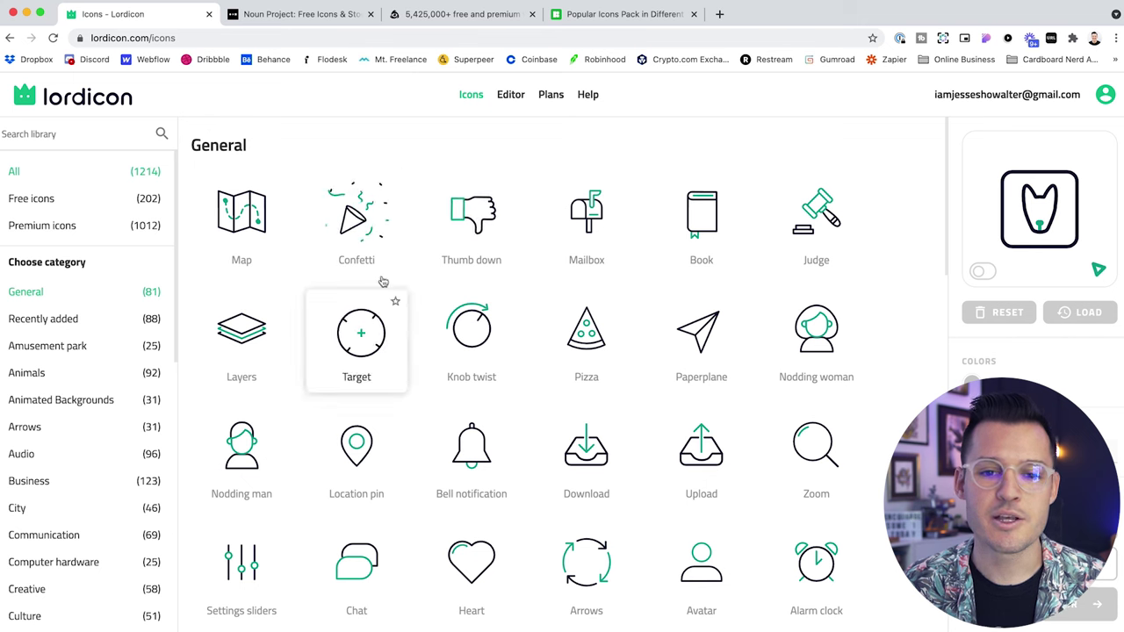
left_click(367, 229)
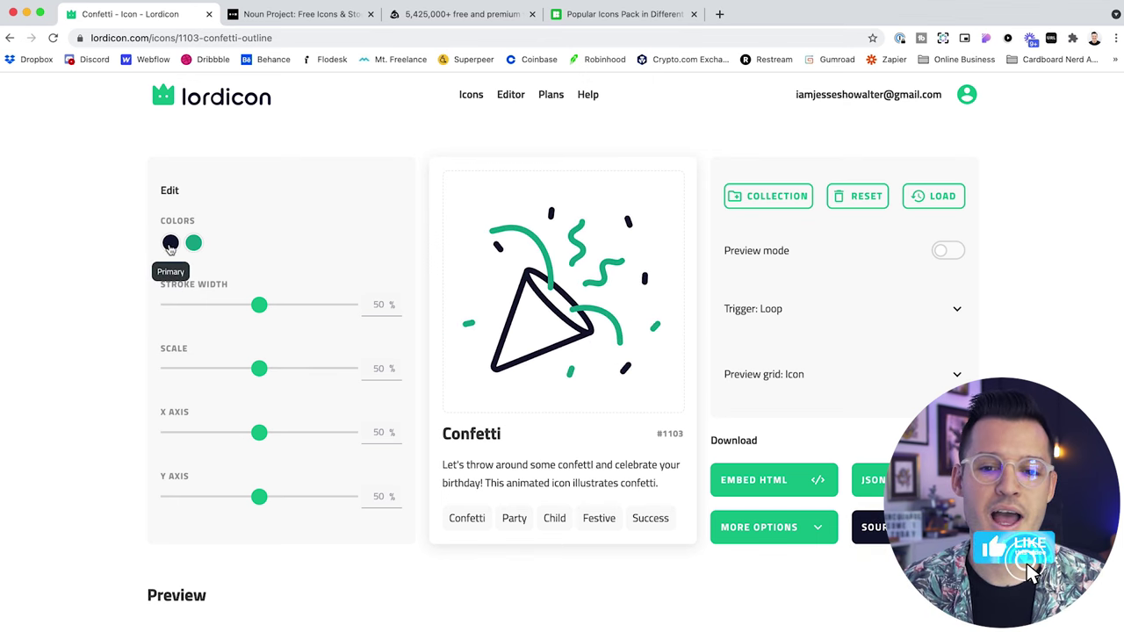
left_click(170, 244)
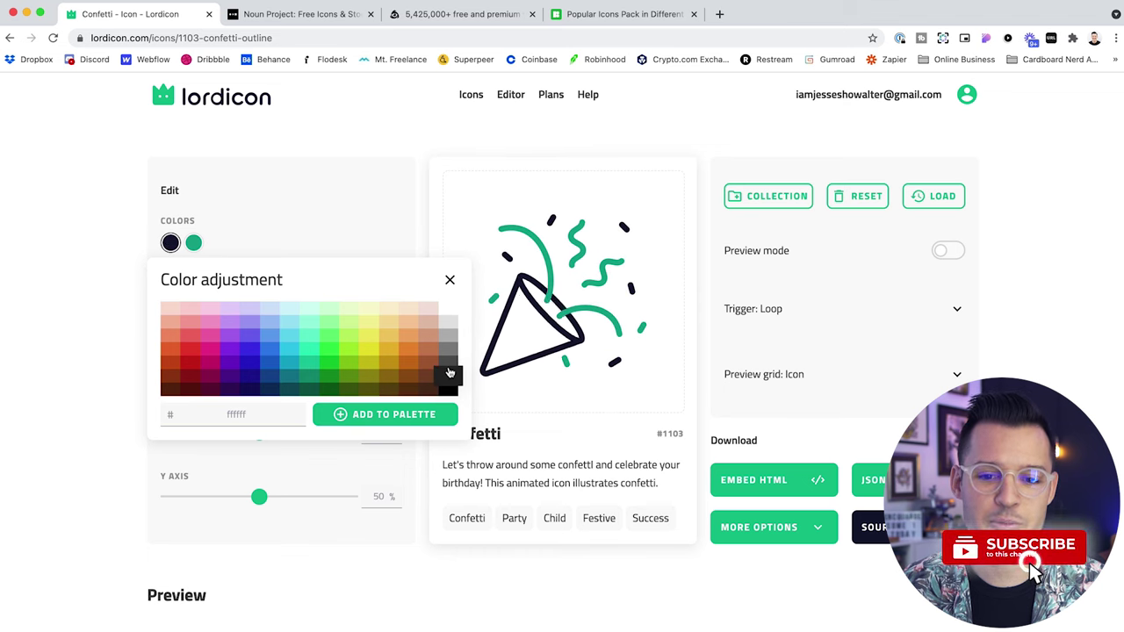
Recolour Confetti with a grey 545454 outline and purple a866ee accents
left_click(449, 377)
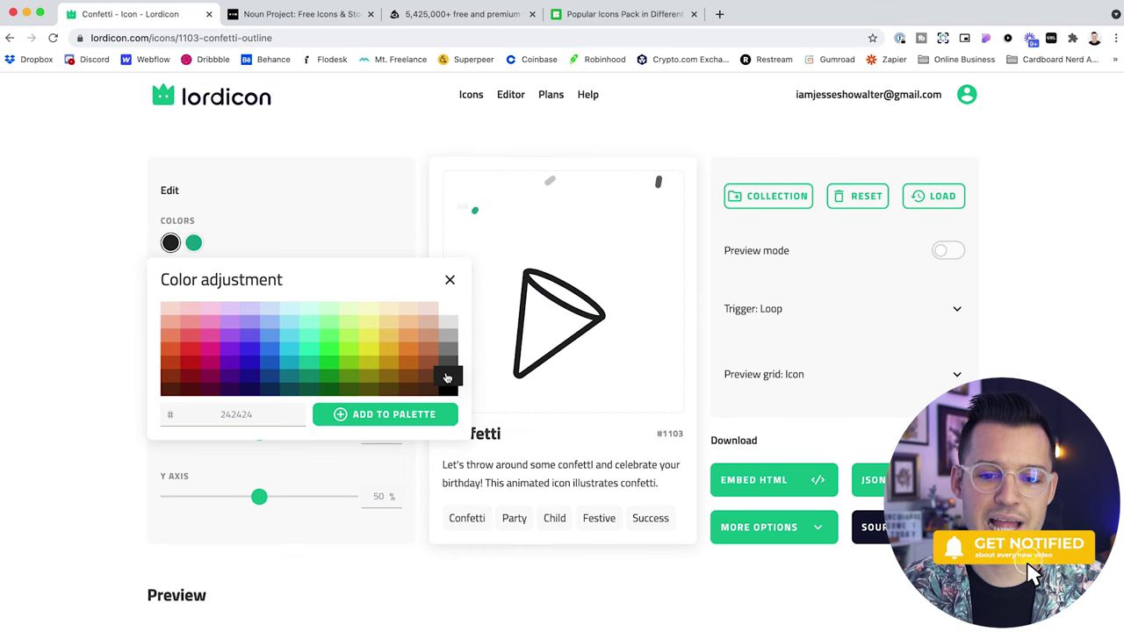
left_click(448, 362)
left_click(193, 243)
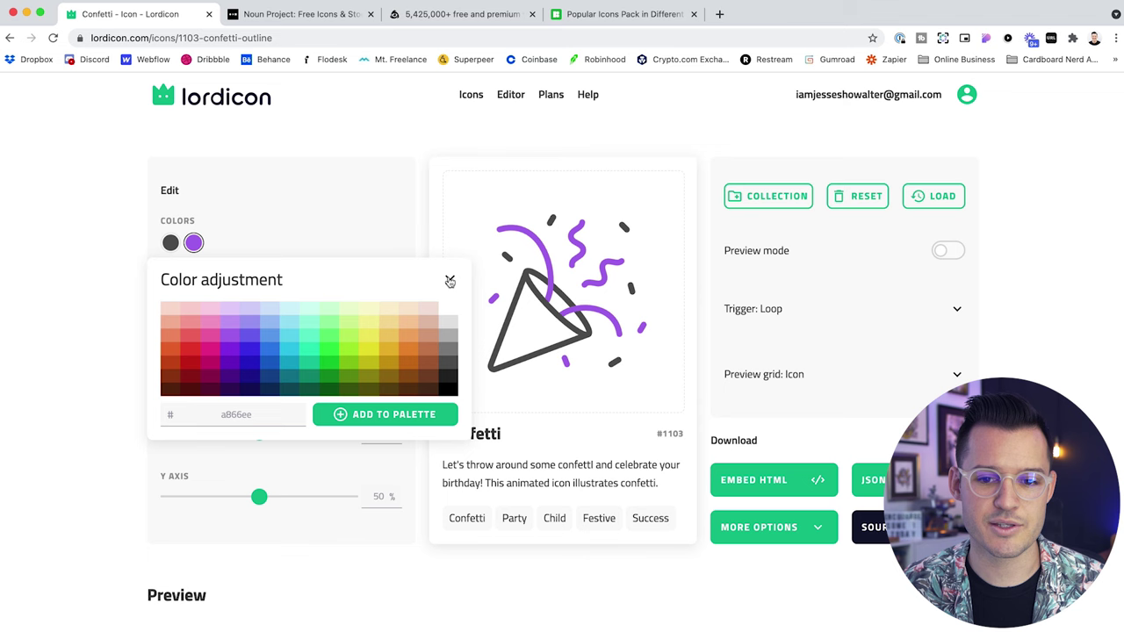
left_click(450, 281)
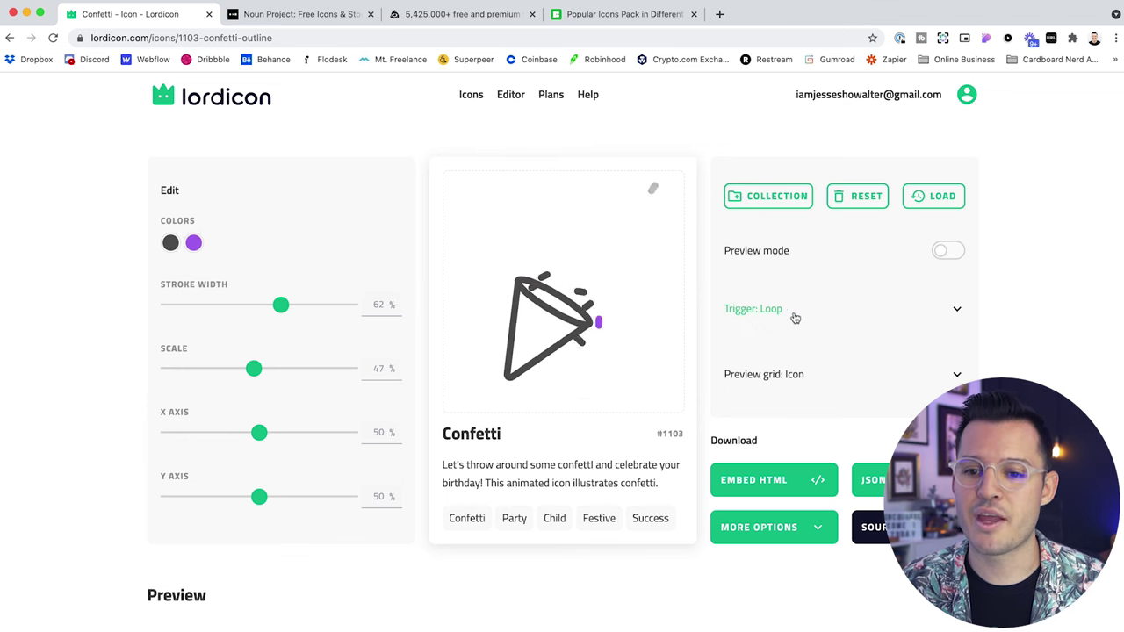
scroll(986, 358, "down", 5)
scroll(990, 363, "up", 2)
scroll(990, 364, "down", 2)
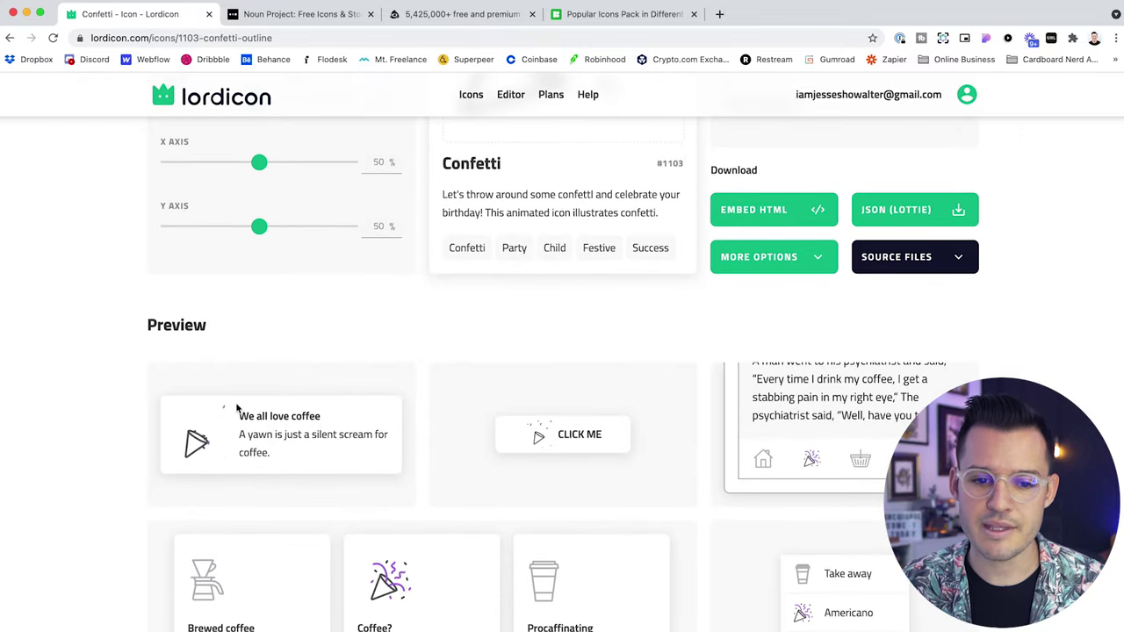
scroll(772, 172, "up", 3)
left_click(872, 222)
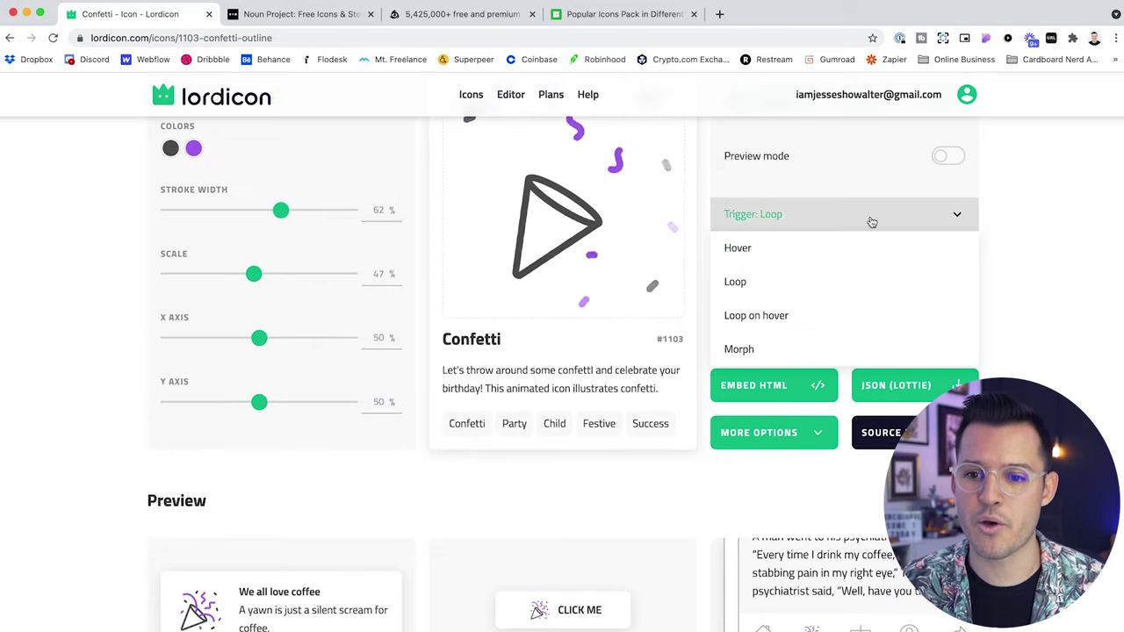
left_click(740, 254)
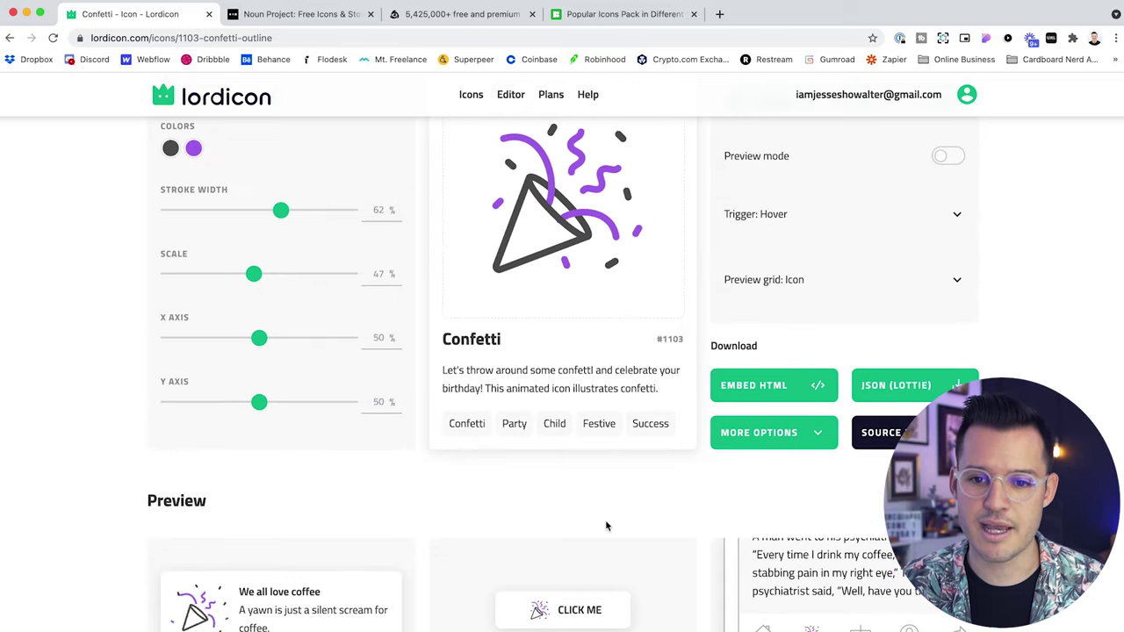
scroll(609, 507, "up", 2)
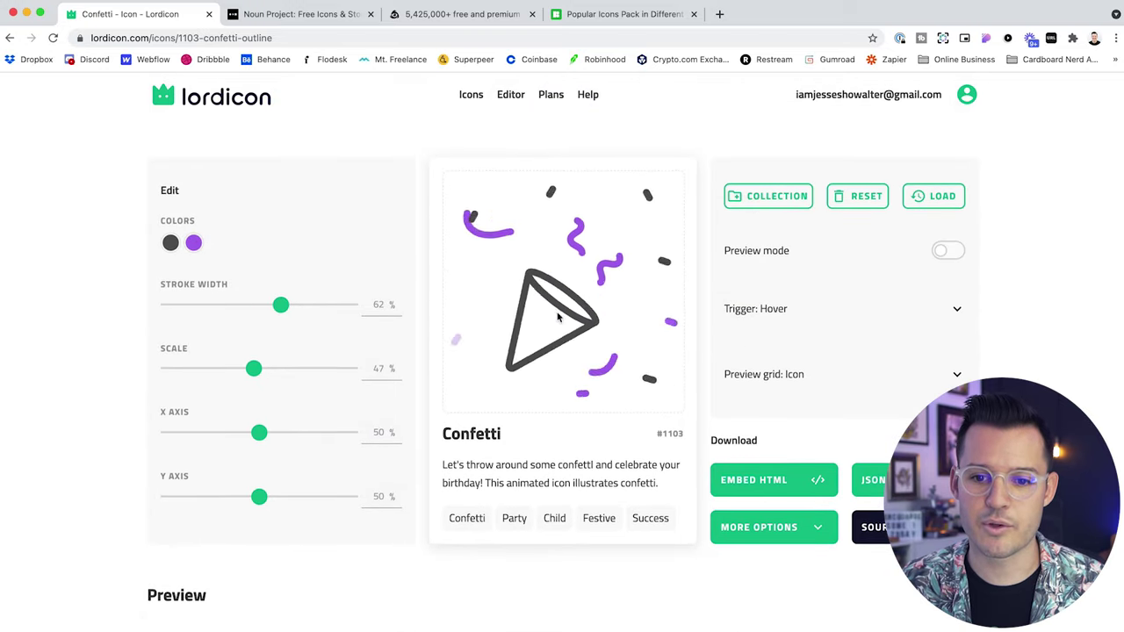
scroll(354, 475, "down", 5)
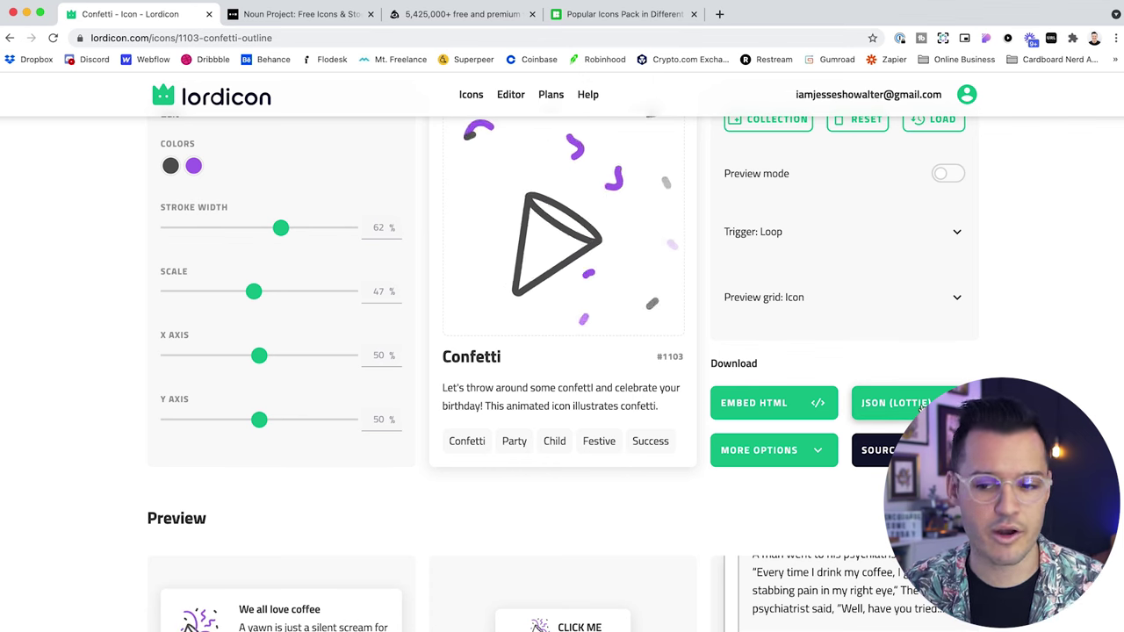
Show the Confetti embed HTML and select its script and lord-icon lines
left_click(776, 455)
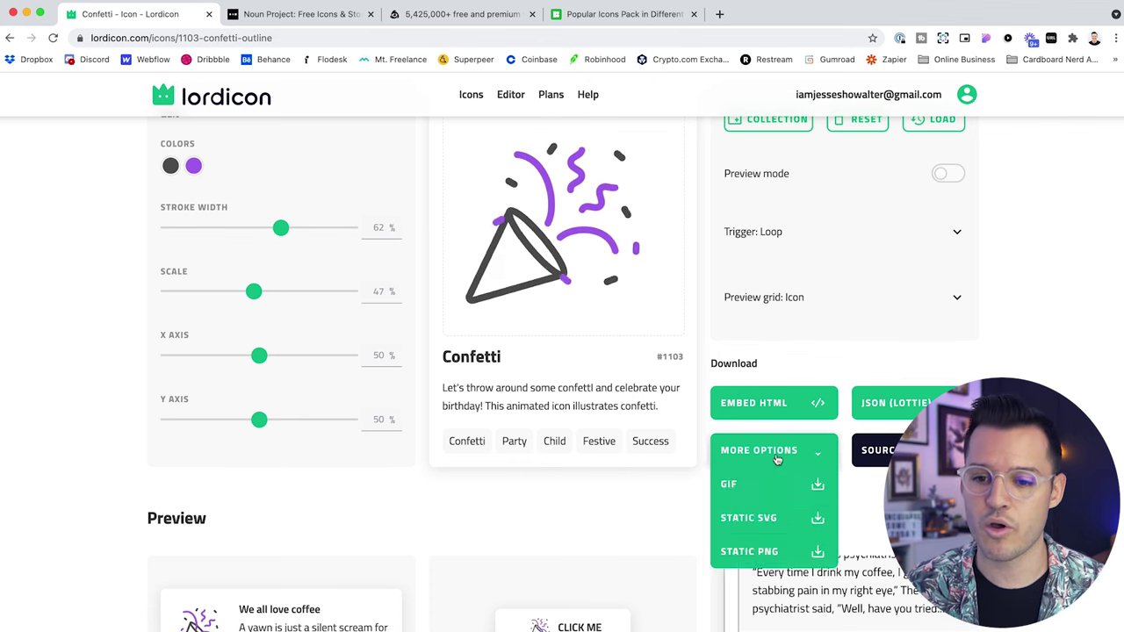
left_click(776, 405)
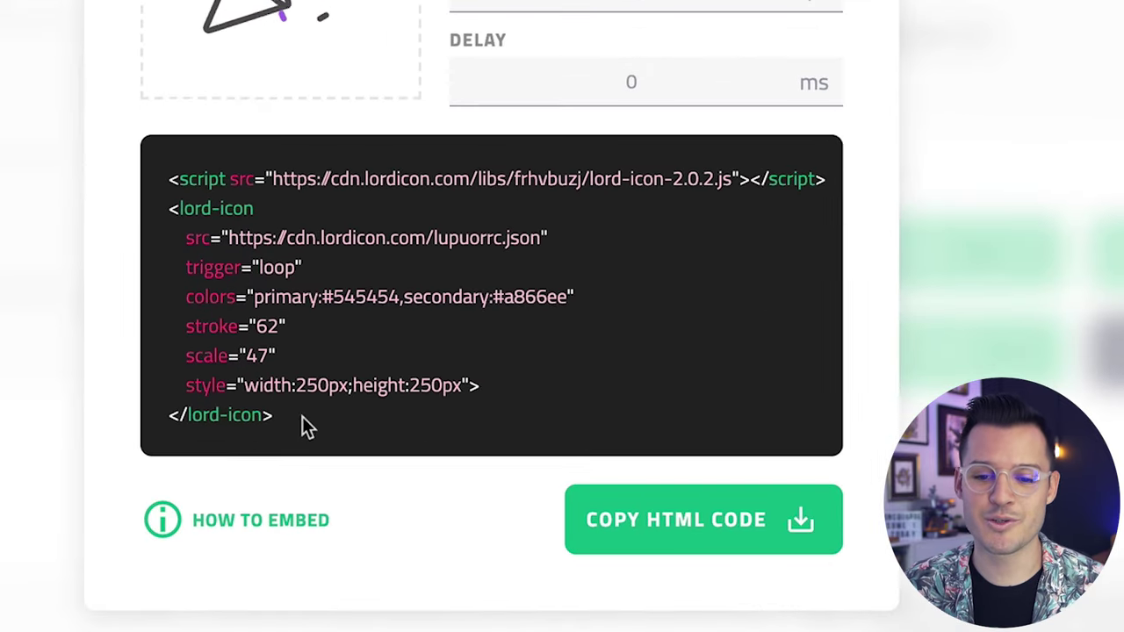
left_click_drag(825, 189, 170, 201)
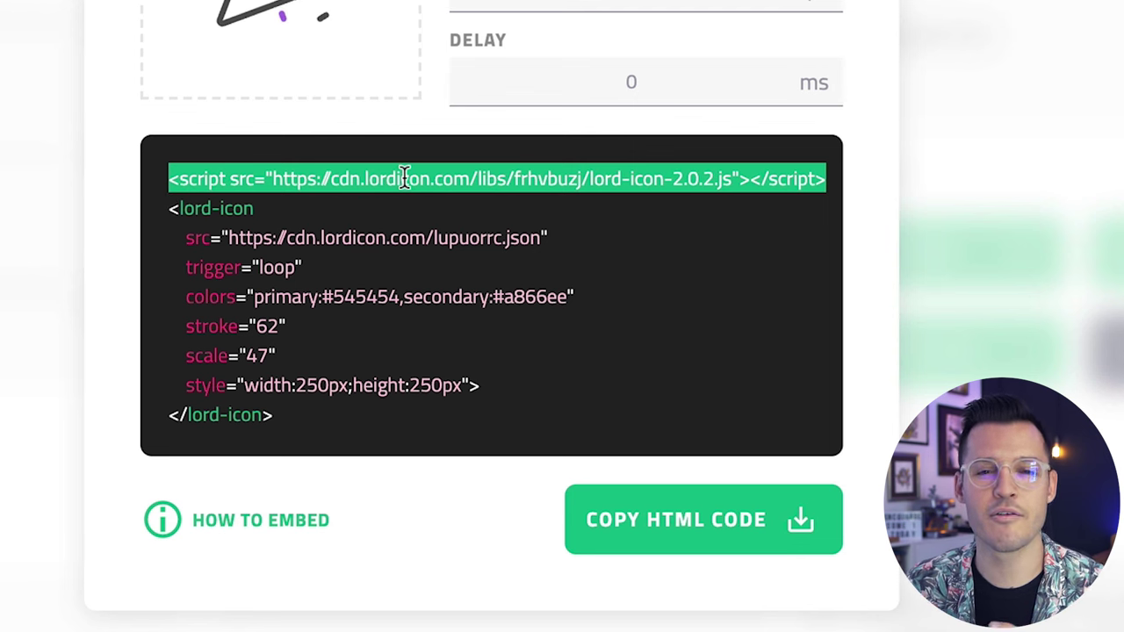
left_click_drag(169, 208, 136, 200)
left_click(268, 415)
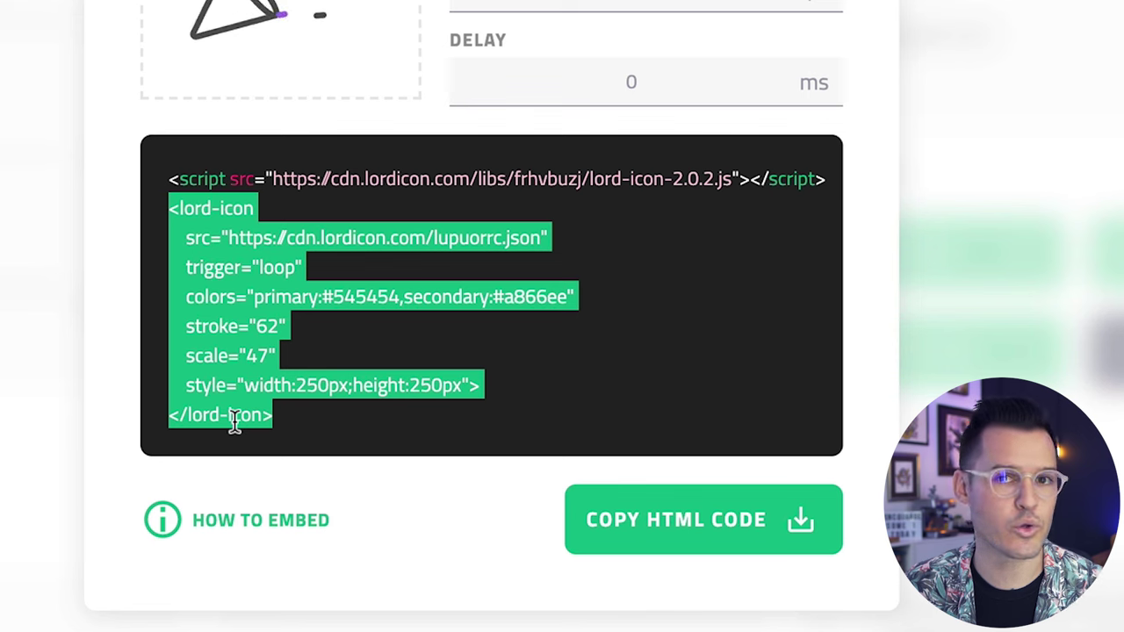
Copy the embed HTML code to the clipboard and open More Options
left_click(380, 350)
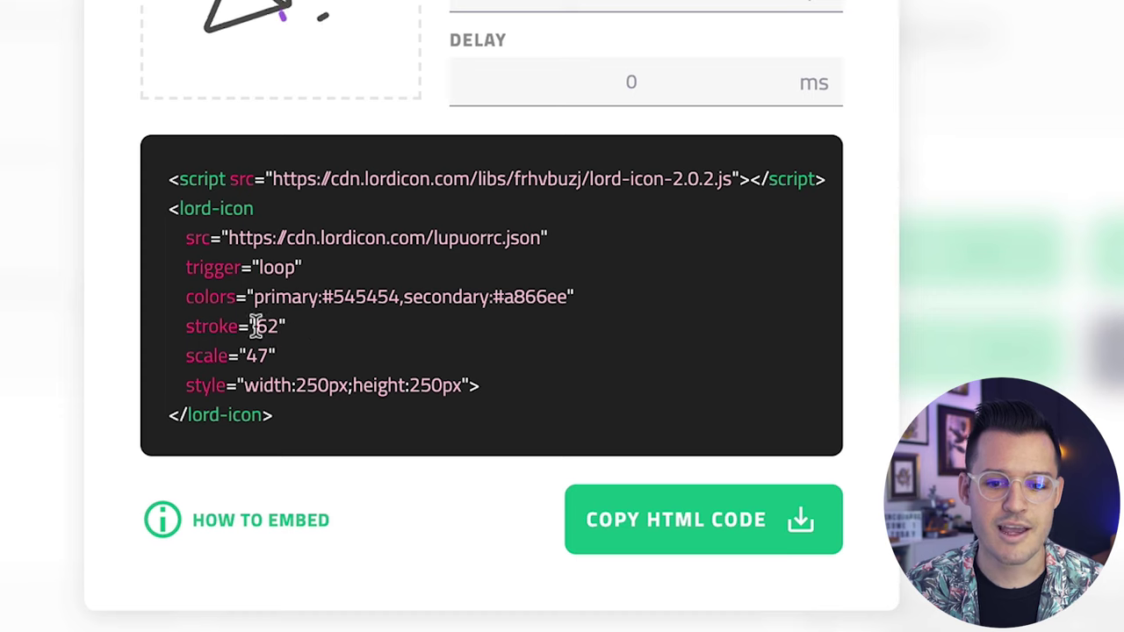
left_click(286, 379)
left_click(690, 532)
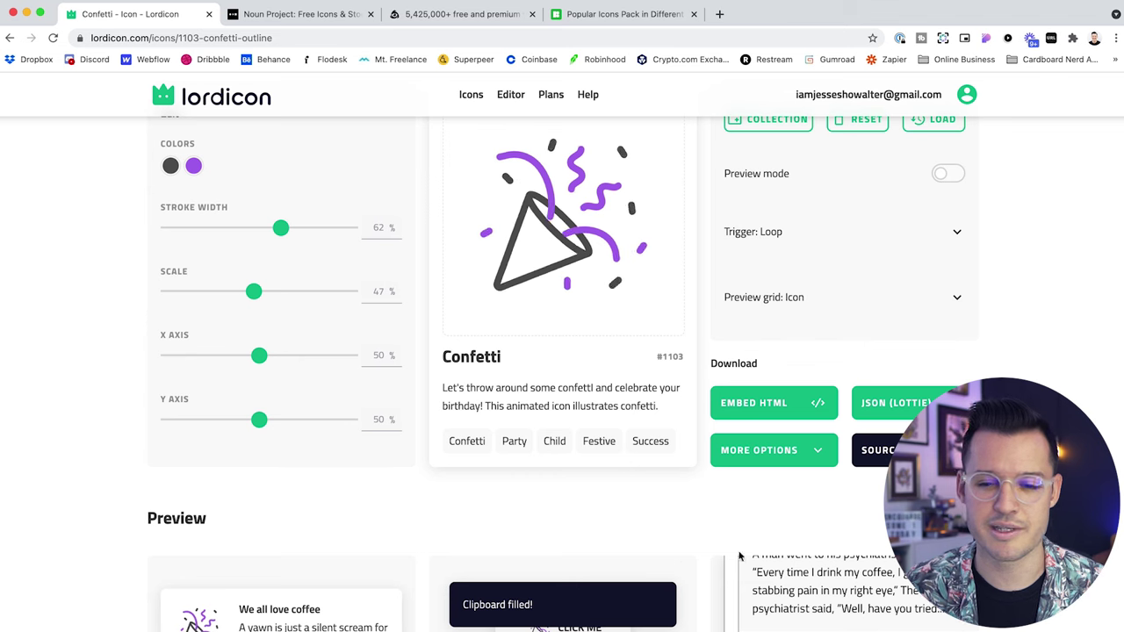
left_click(799, 462)
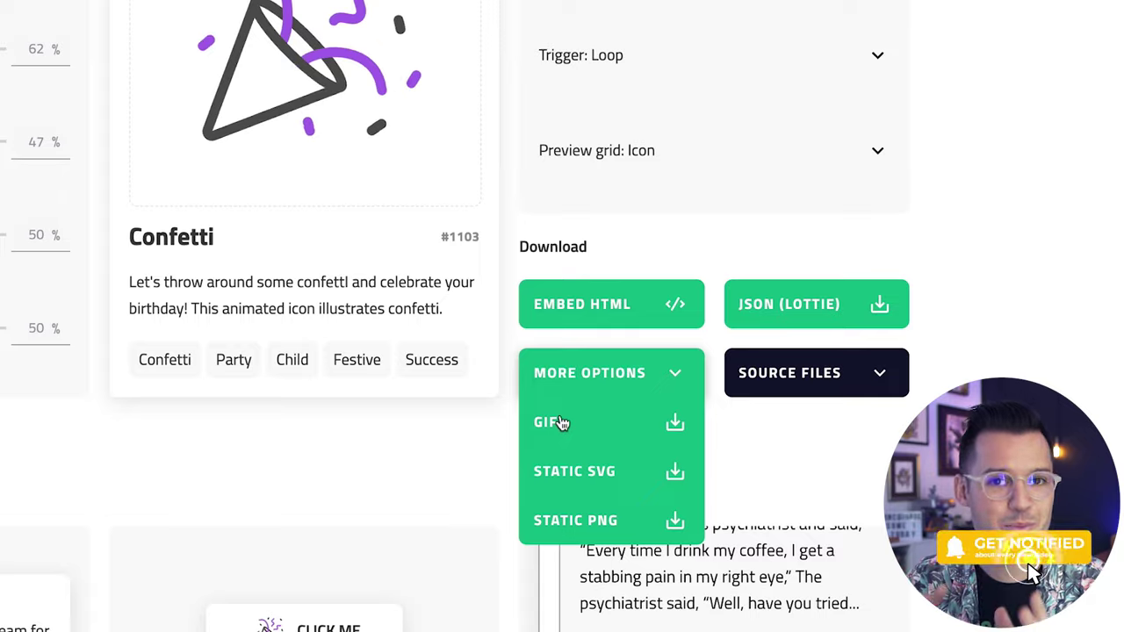
Download the Confetti icon as a GIF and return to the icon library
left_click(551, 422)
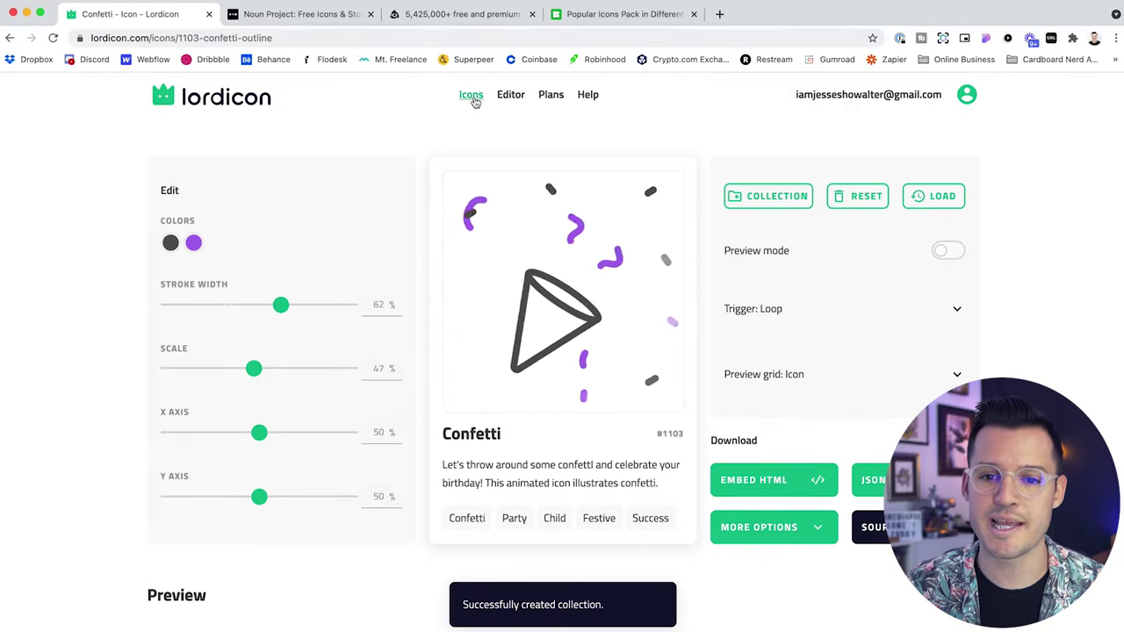
left_click(472, 96)
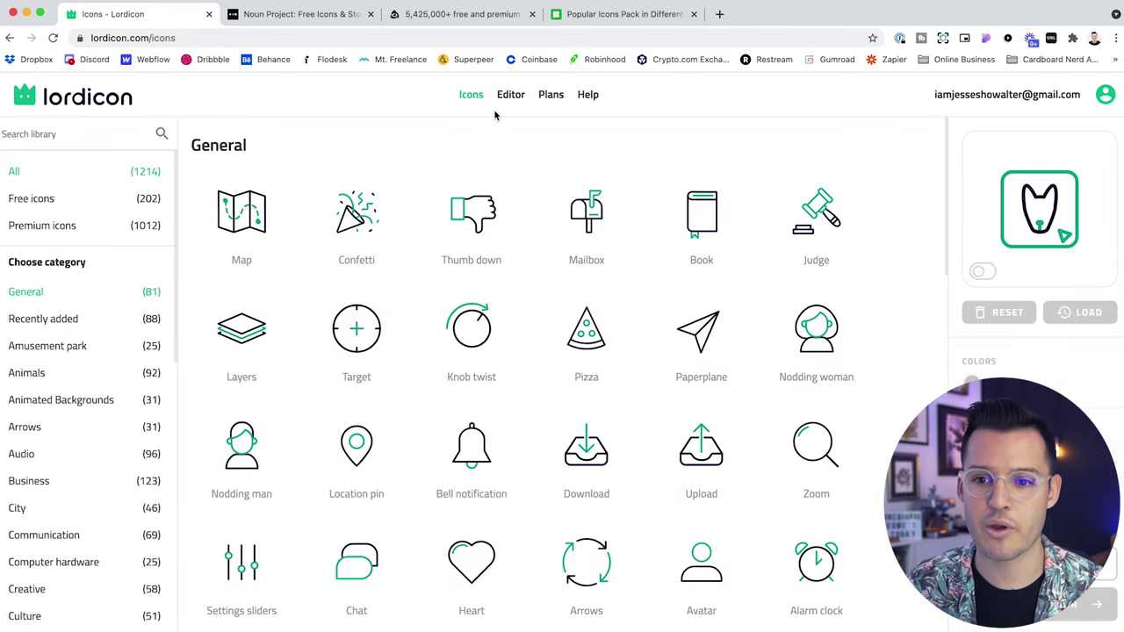
Preview the Take away coffee icon, then add Handshake to the Party collection
scroll(588, 264, "down", 2)
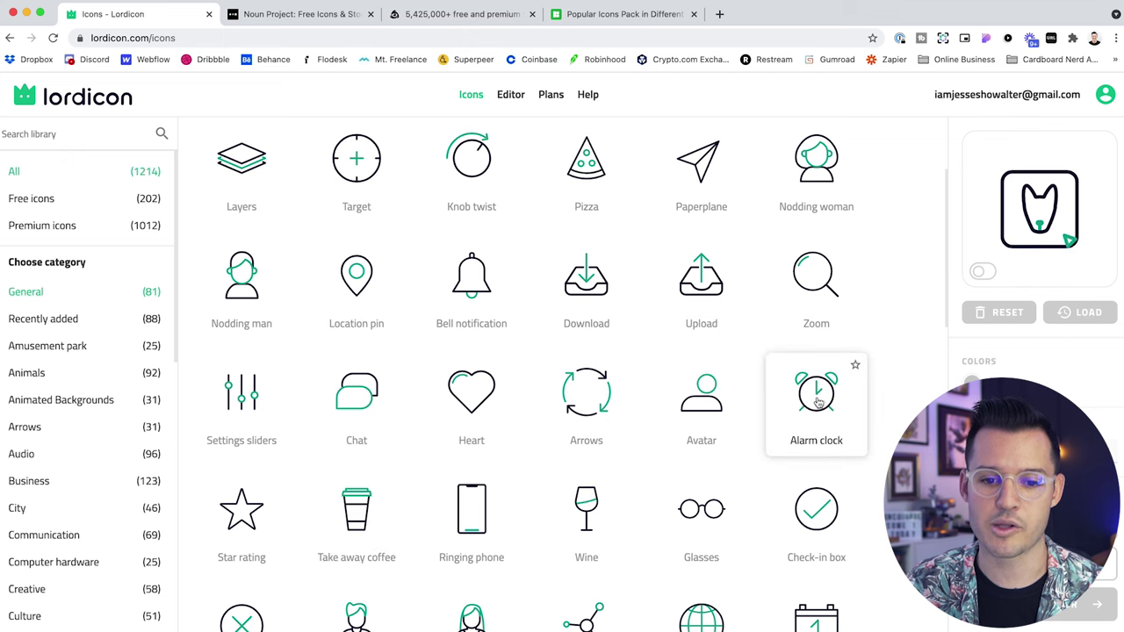
left_click(342, 526)
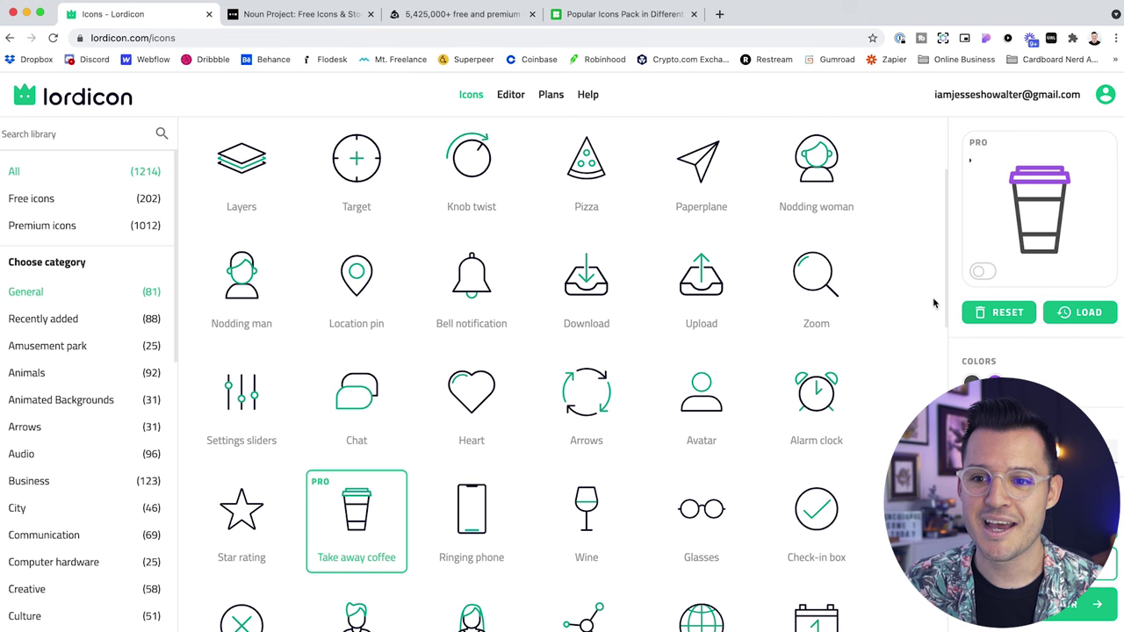
scroll(827, 300, "down", 5)
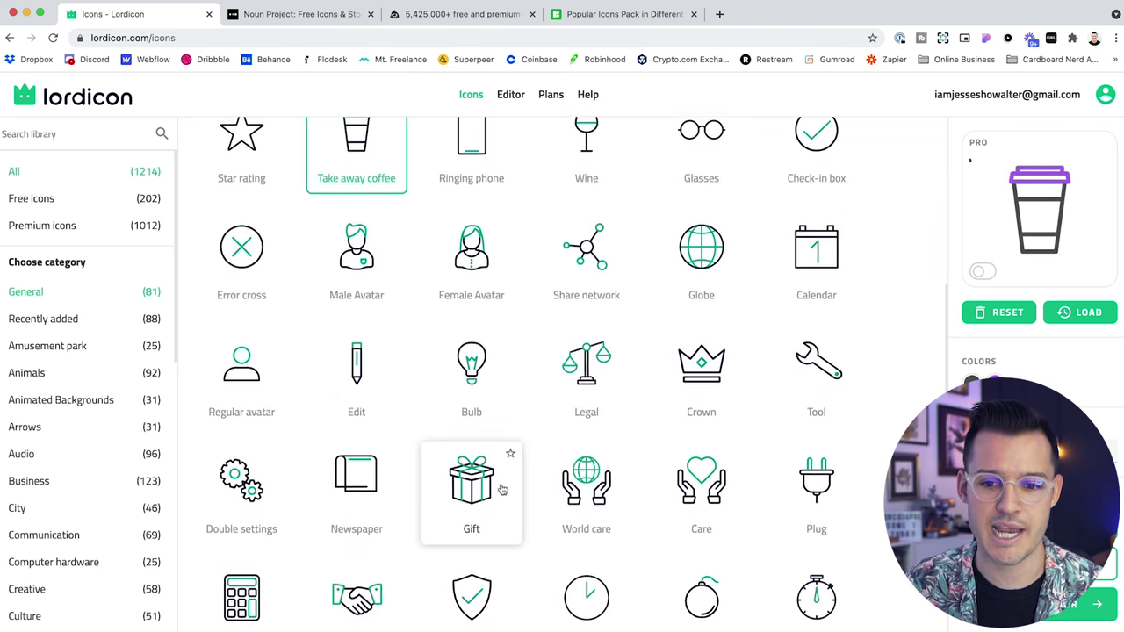
scroll(492, 483, "down", 2)
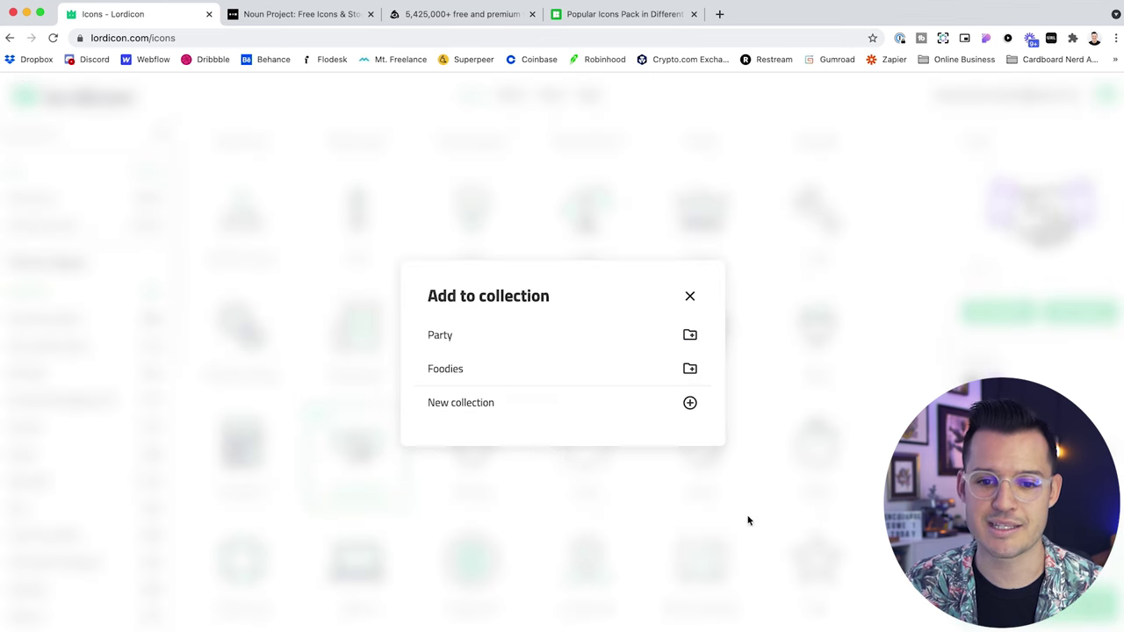
left_click(461, 332)
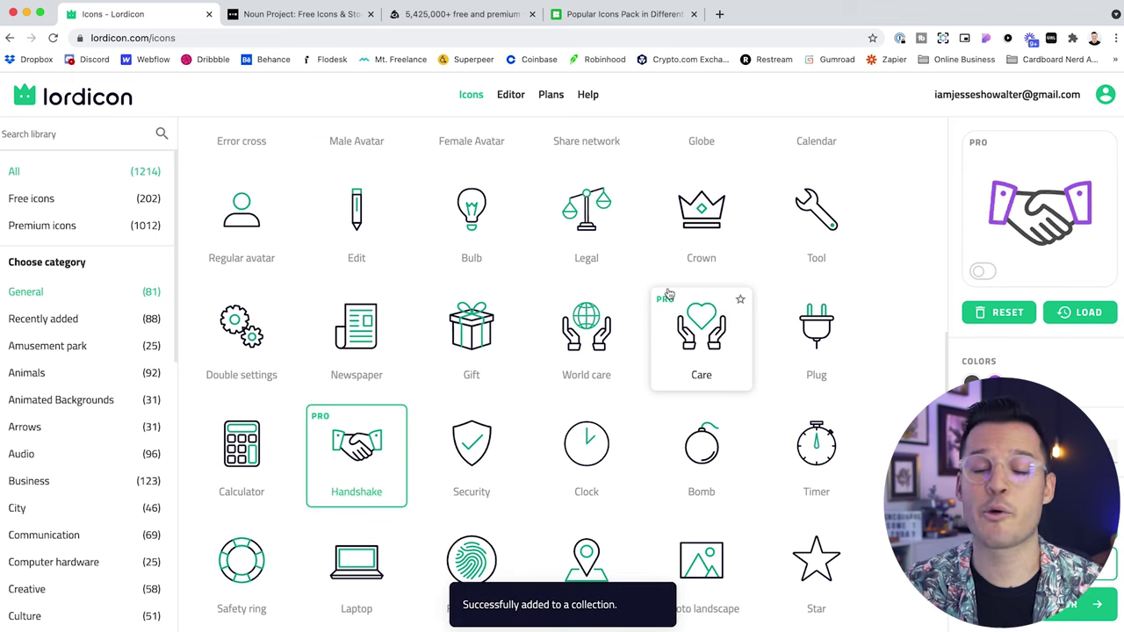